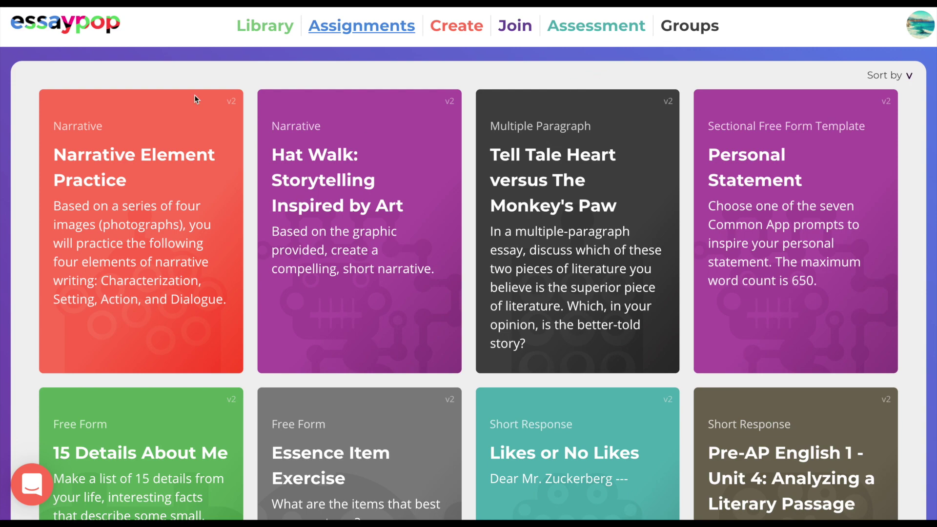
Step: Open the Funny Shakespeare assignment and review its prompt, criteria and resources
scroll(158, 176, "down", 6)
scroll(159, 176, "down", 3)
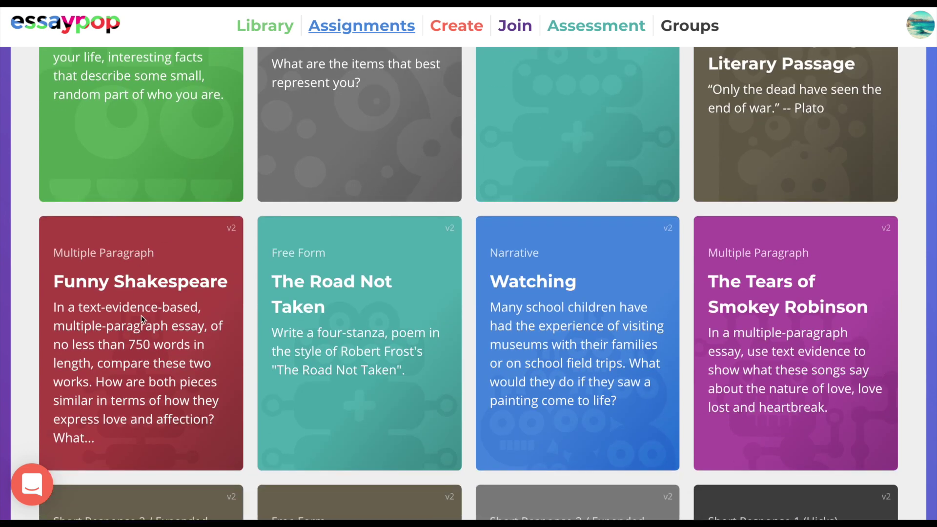
left_click(141, 316)
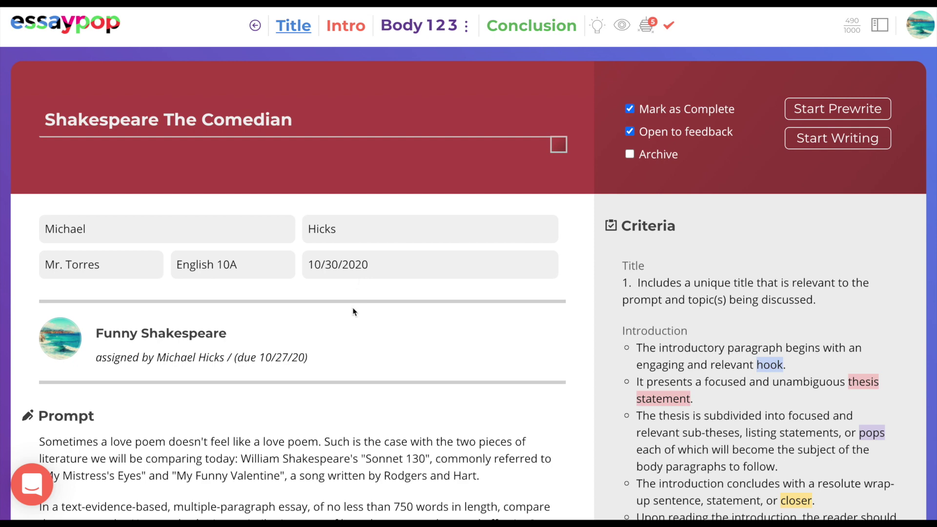
scroll(352, 309, "down", 3)
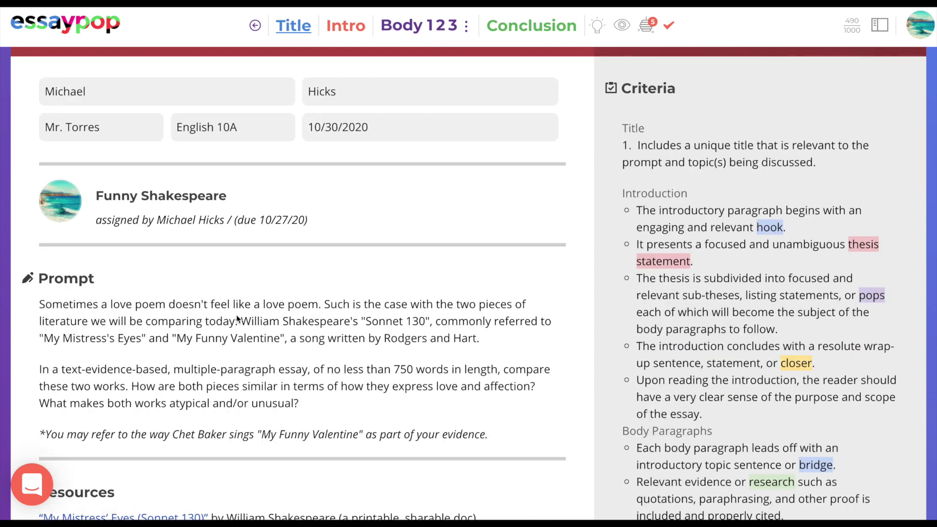
scroll(276, 332, "down", 9)
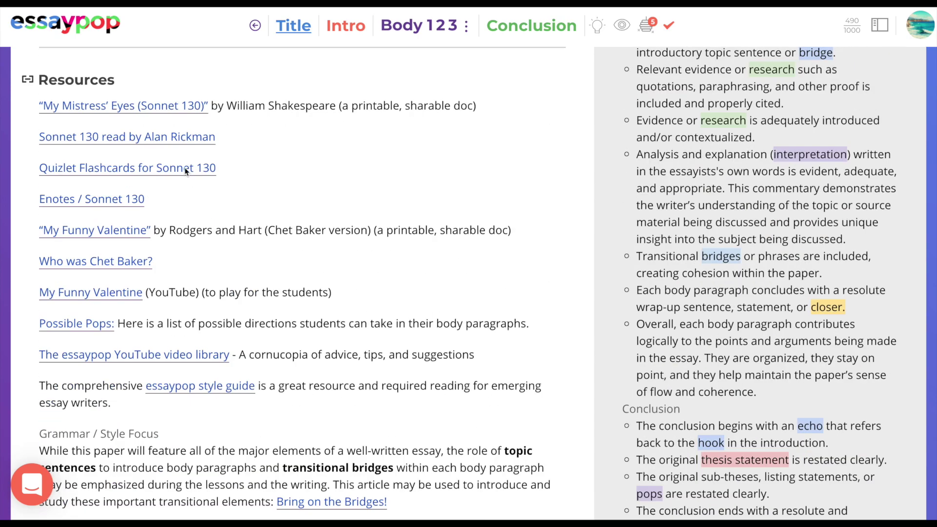
scroll(417, 376, "up", 1)
scroll(417, 375, "up", 12)
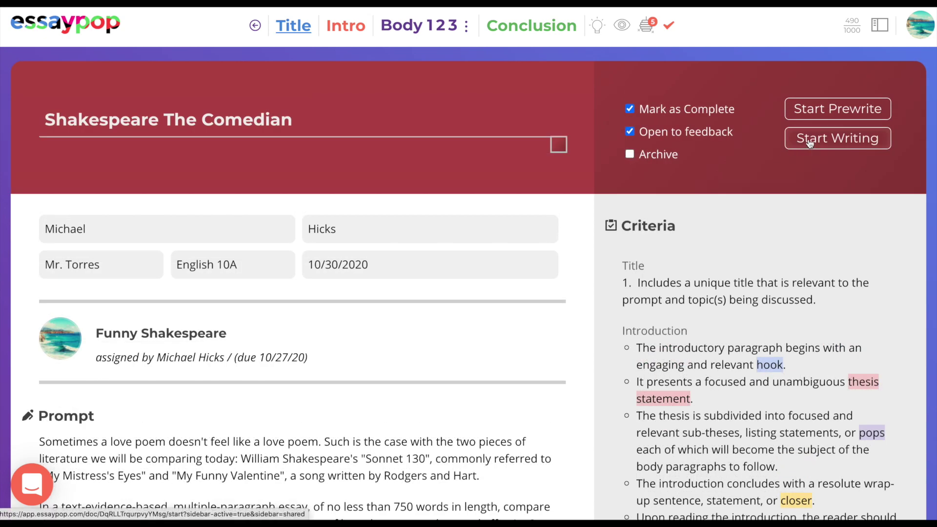
Step: Start writing the Shakespeare essay and look through its introduction, first body paragraph and conclusion frames
left_click(809, 141)
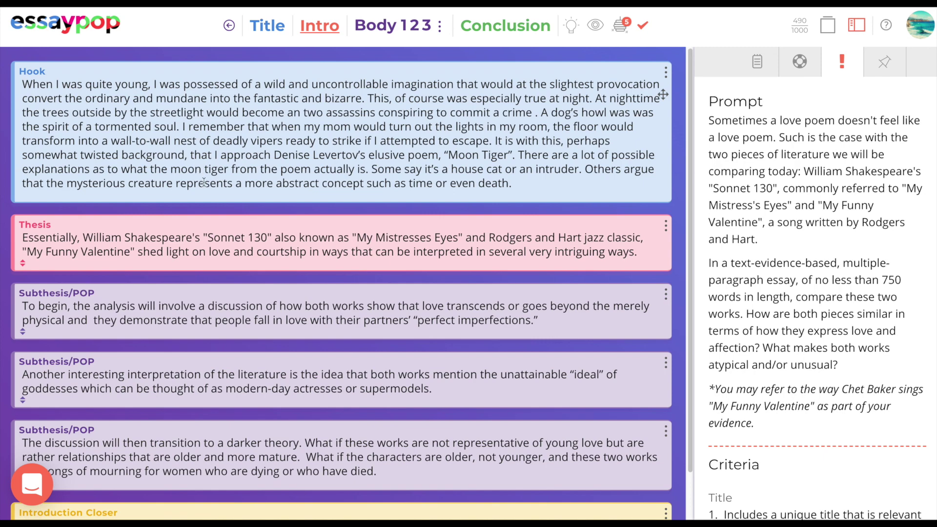
scroll(239, 209, "down", 1)
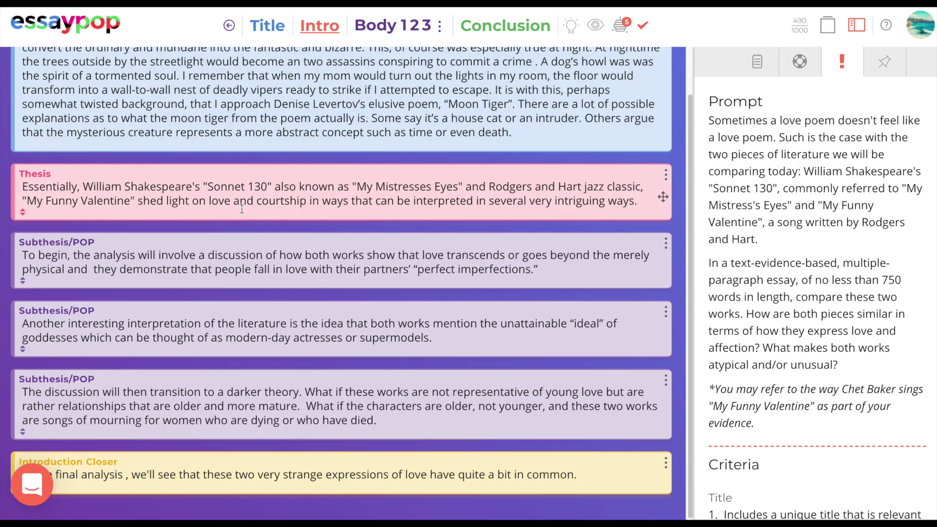
scroll(241, 209, "up", 1)
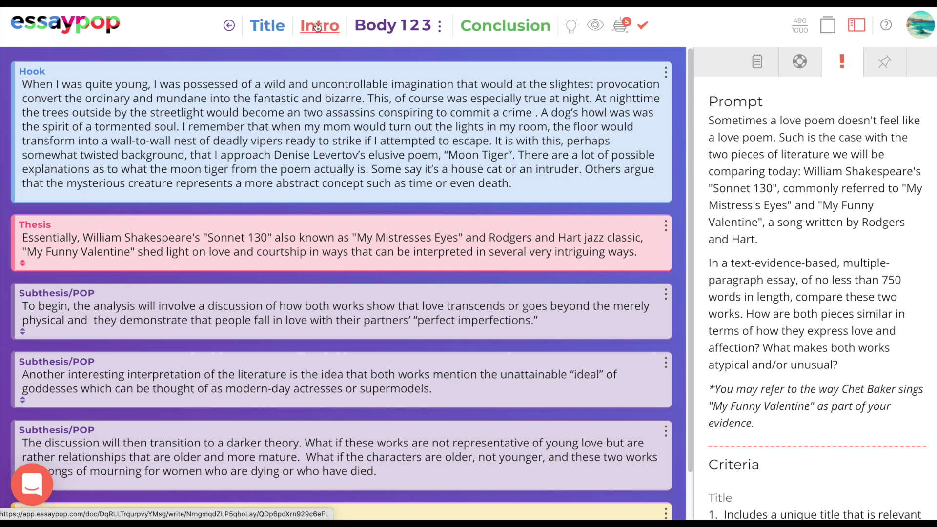
left_click(361, 26)
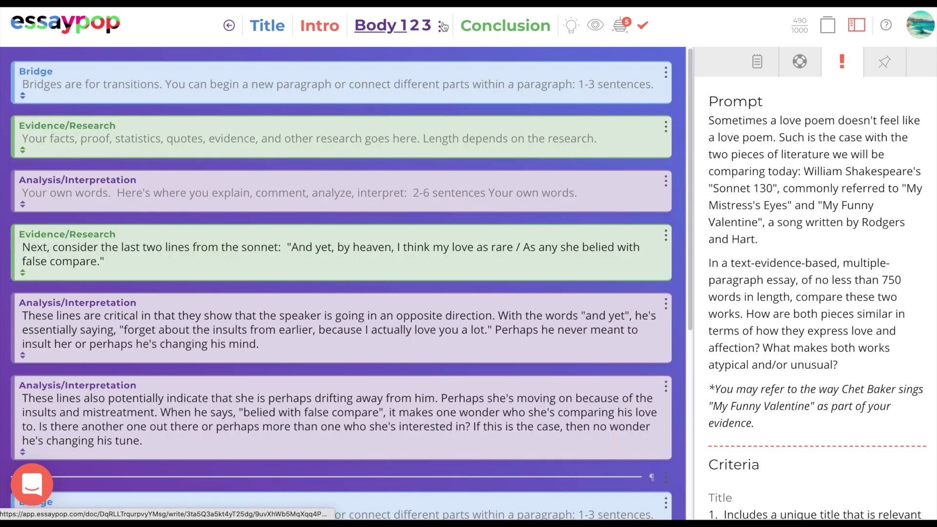
left_click(475, 27)
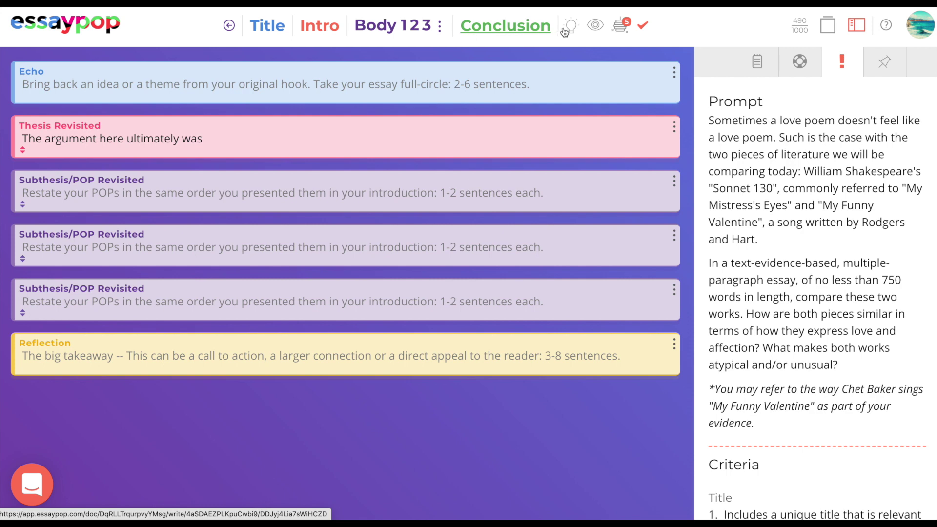
Step: Preview the formatted essay and toggle its color coding off and back on
left_click(593, 28)
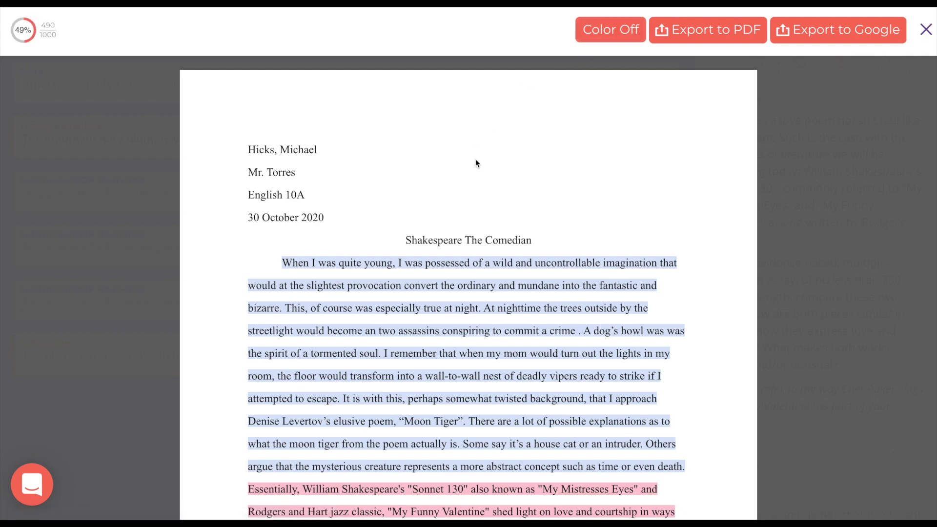
scroll(476, 159, "down", 3)
scroll(476, 159, "down", 3)
scroll(476, 159, "up", 5)
left_click(595, 33)
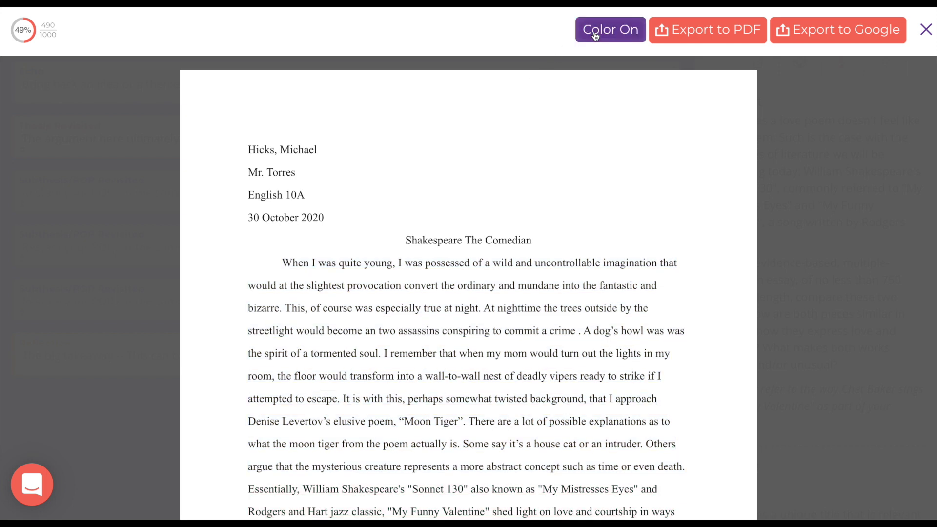
left_click(594, 33)
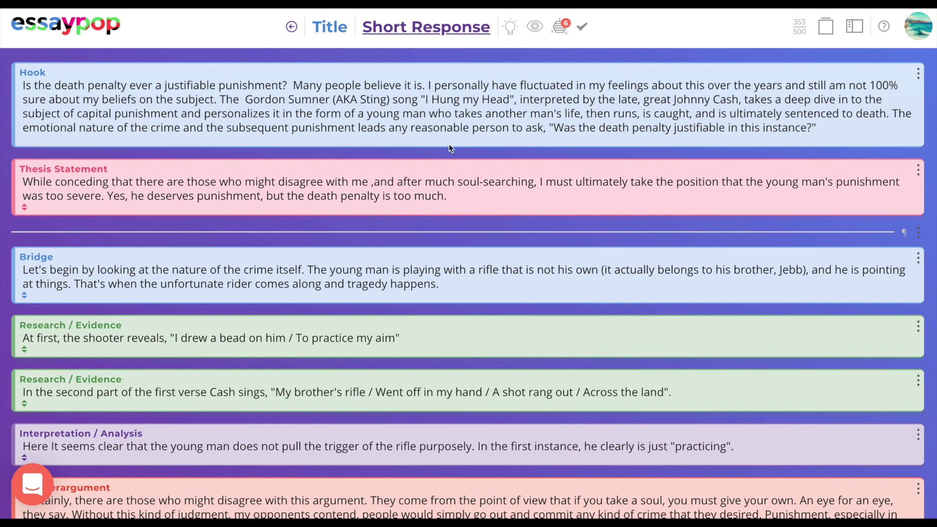
Step: Add an empty Research / Evidence frame directly after the Bridge in the short response
left_click(919, 258)
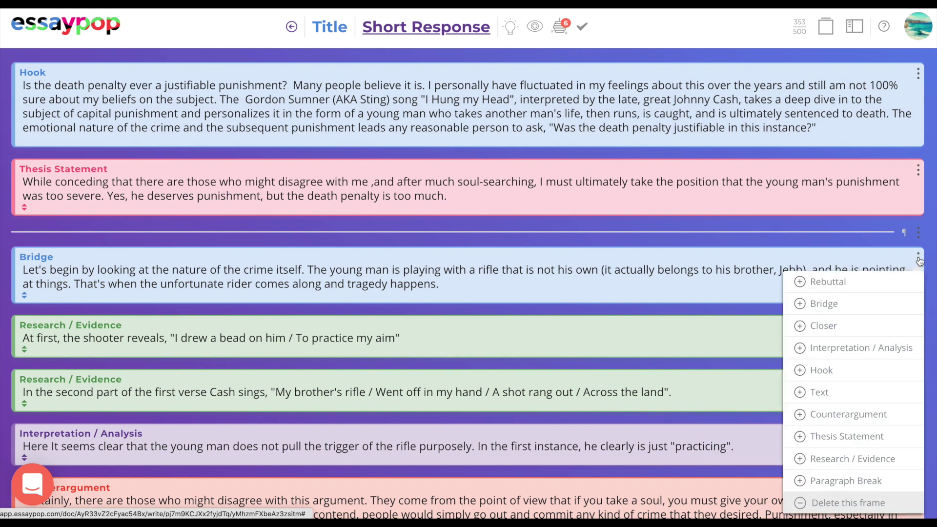
scroll(852, 355, "down", 1)
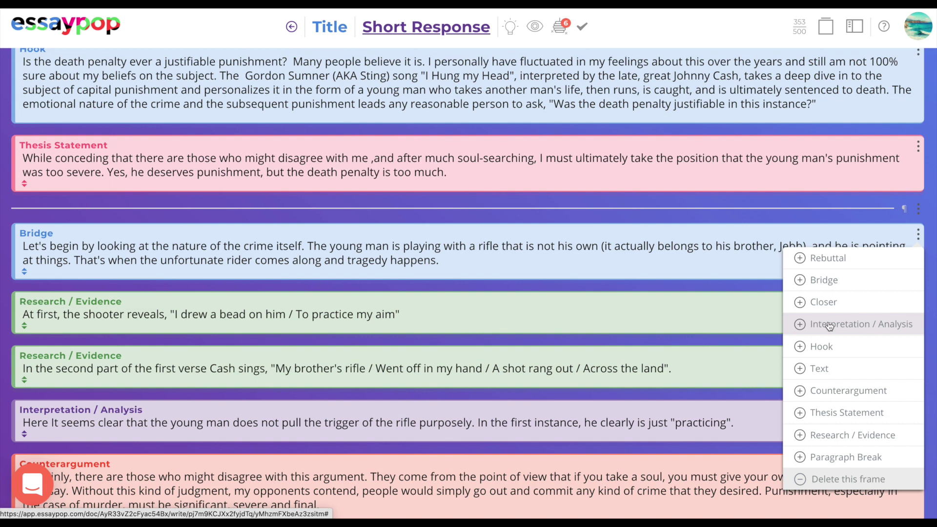
left_click(831, 435)
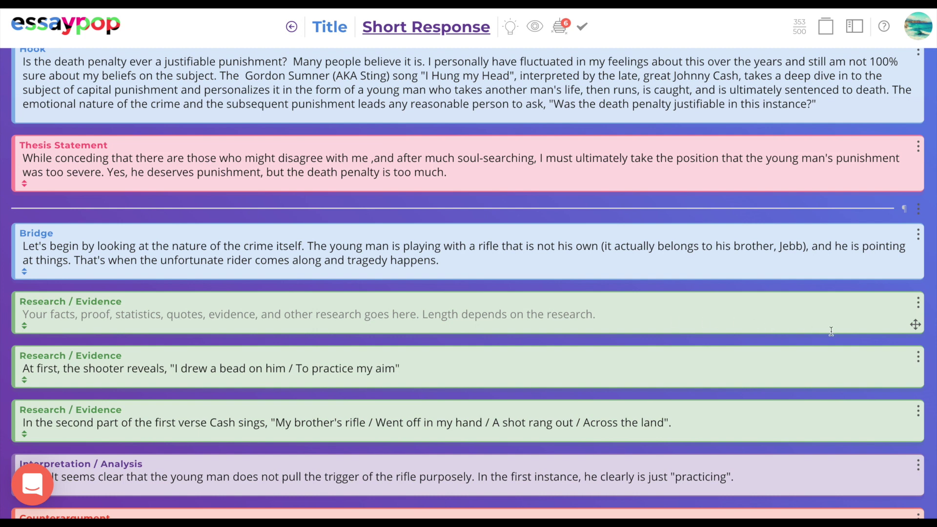
Step: Place the empty Research / Evidence frame right after the thesis, before the paragraph break, and check the essay preview
left_click_drag(915, 326, 860, 238)
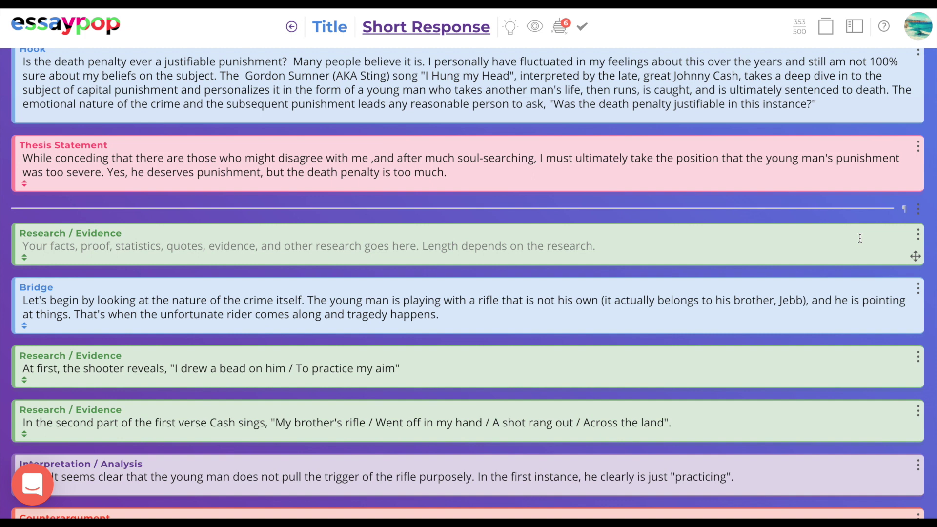
left_click_drag(621, 209, 611, 276)
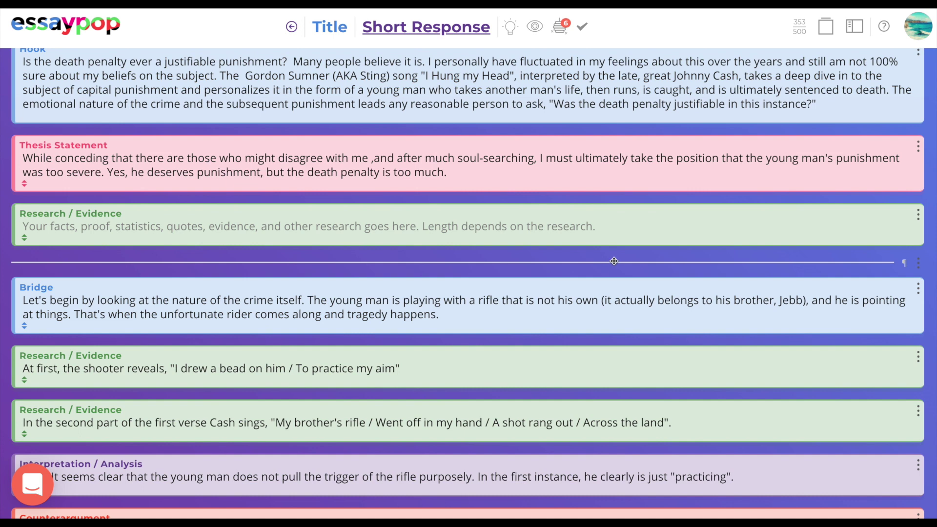
left_click(535, 28)
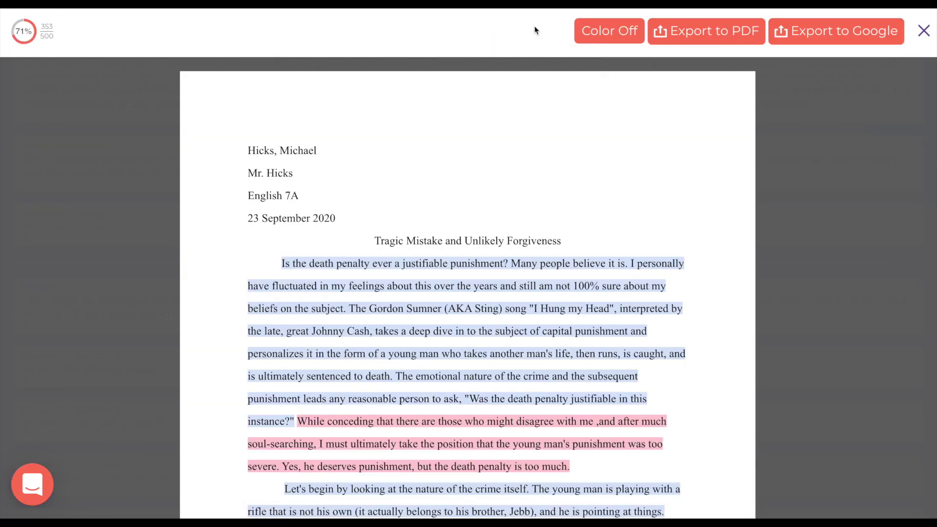
left_click(921, 31)
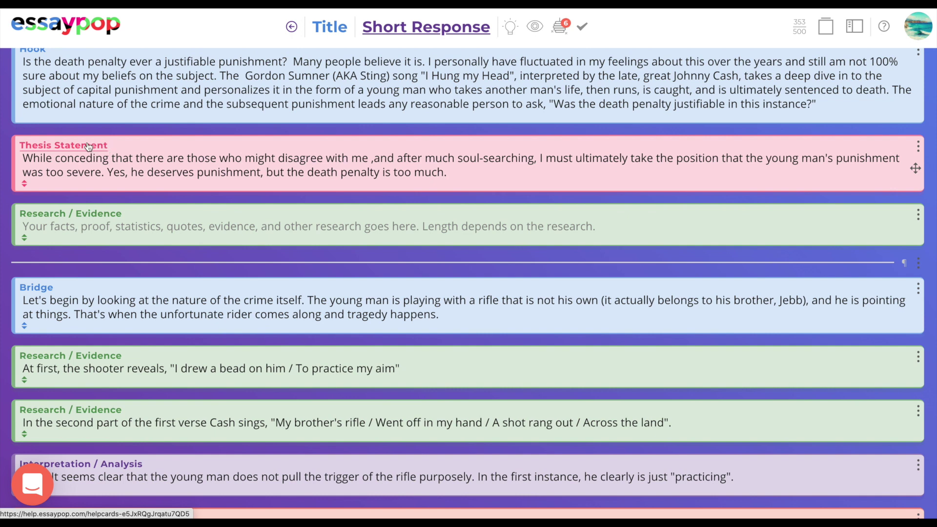
Step: Open the Thesis Statement help cards, read the introduction and browse the examples through Model 3
left_click(88, 146)
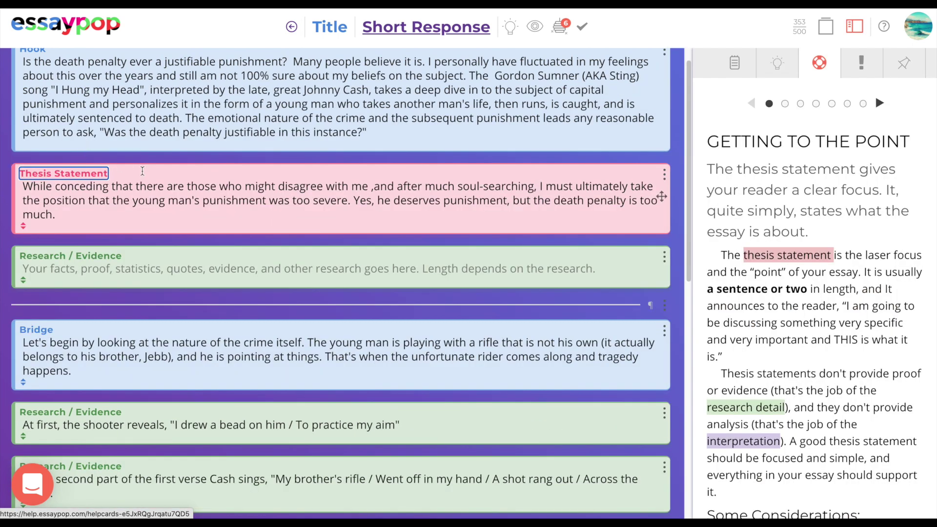
left_click(142, 171)
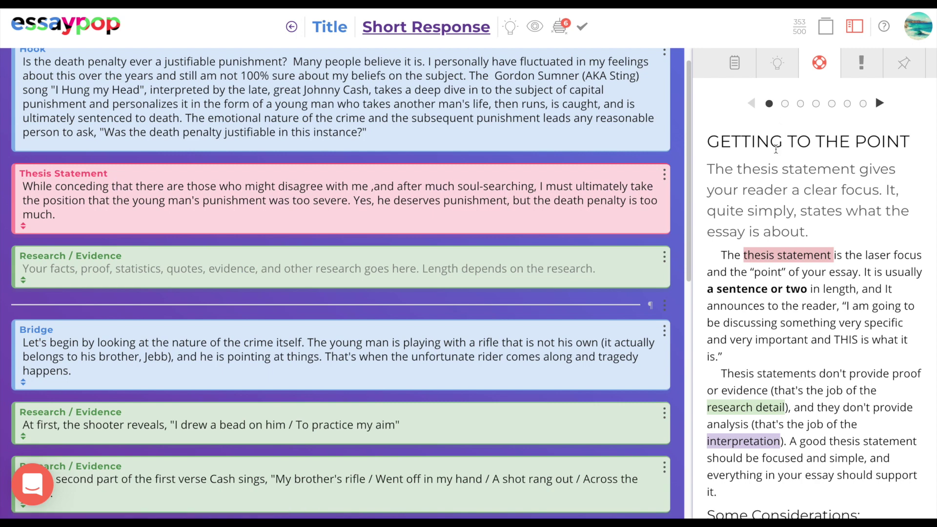
scroll(776, 149, "down", 5)
scroll(775, 155, "up", 3)
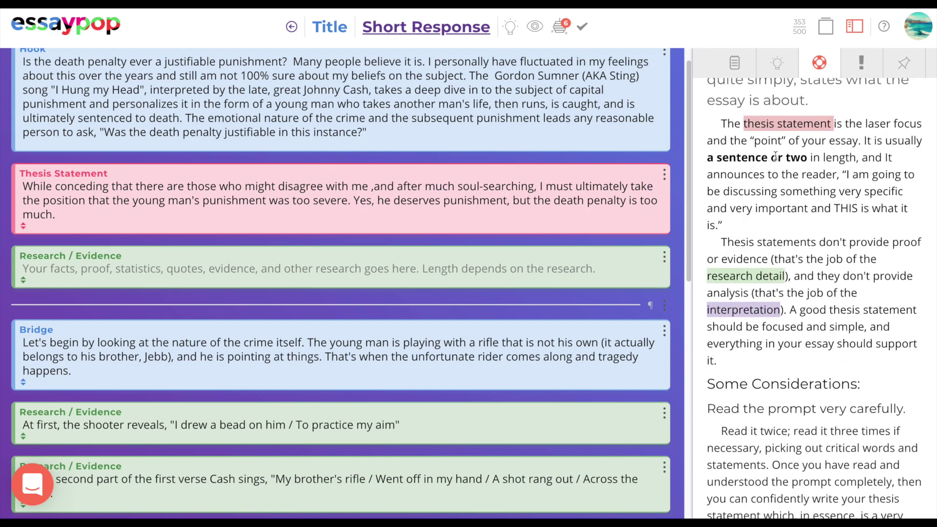
scroll(775, 156, "up", 3)
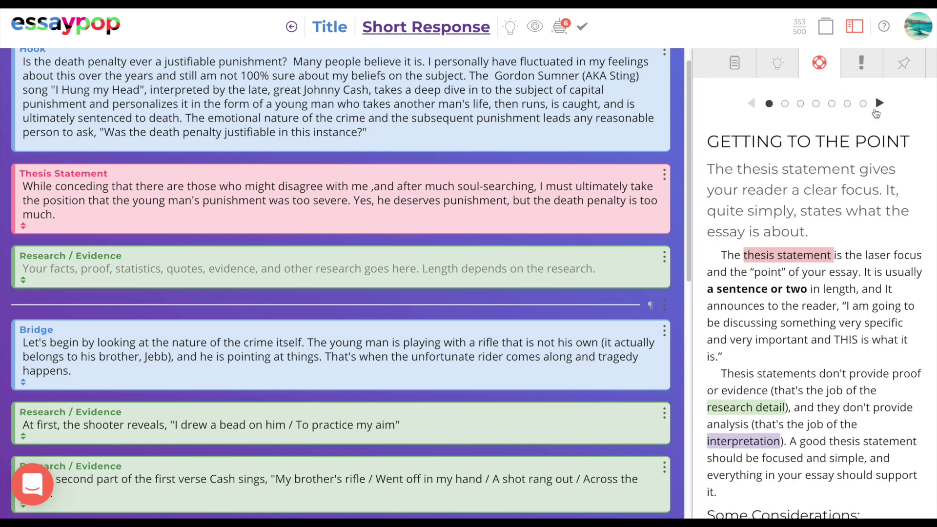
left_click(878, 105)
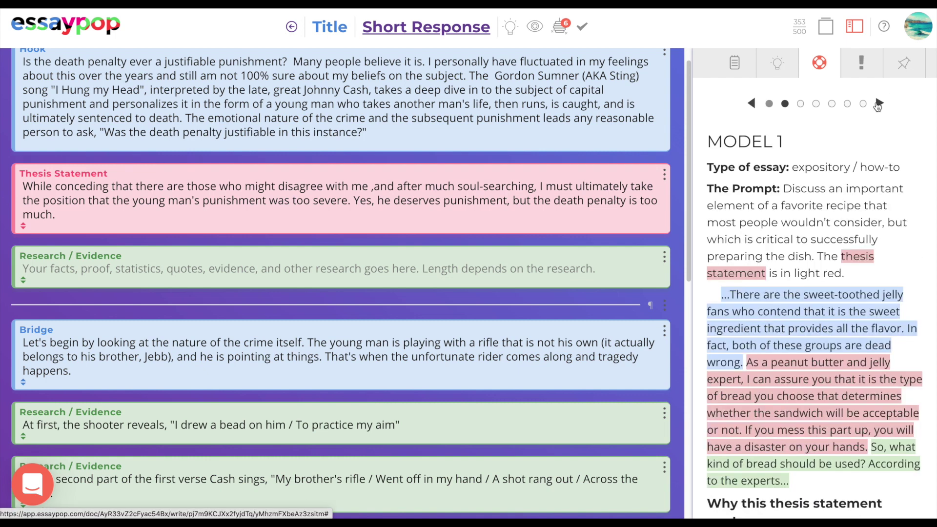
left_click(878, 105)
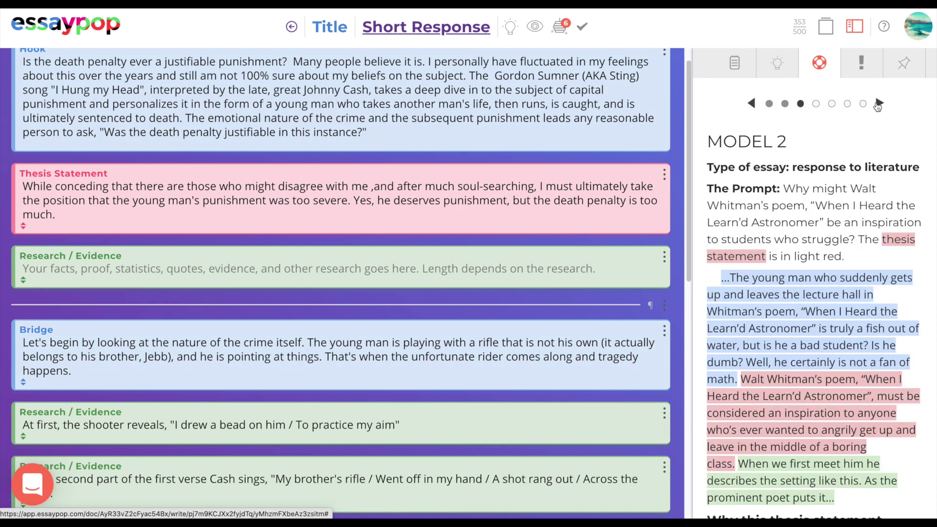
left_click(878, 104)
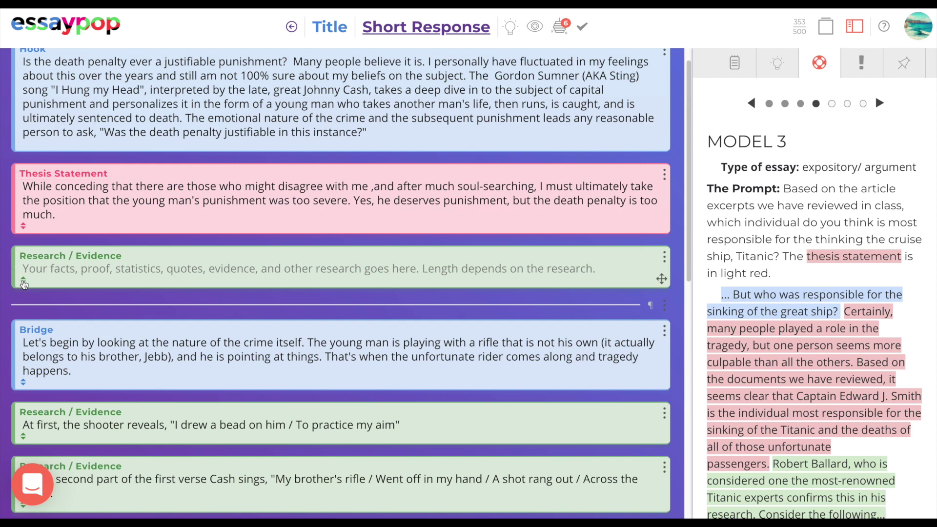
Step: Insert the sentence starter "the following paragraph from the article contradicts" into the empty Research / Evidence frame and hide the help sidebar
left_click(23, 281)
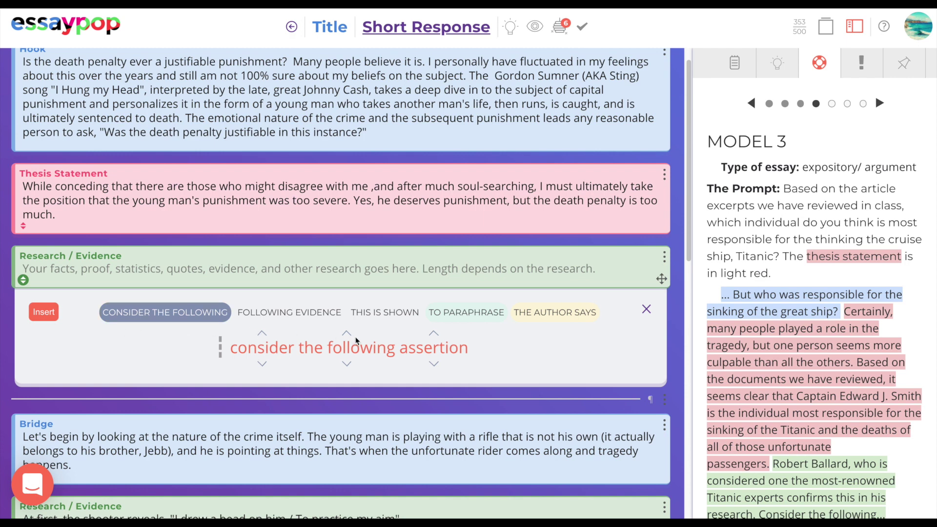
left_click(304, 318)
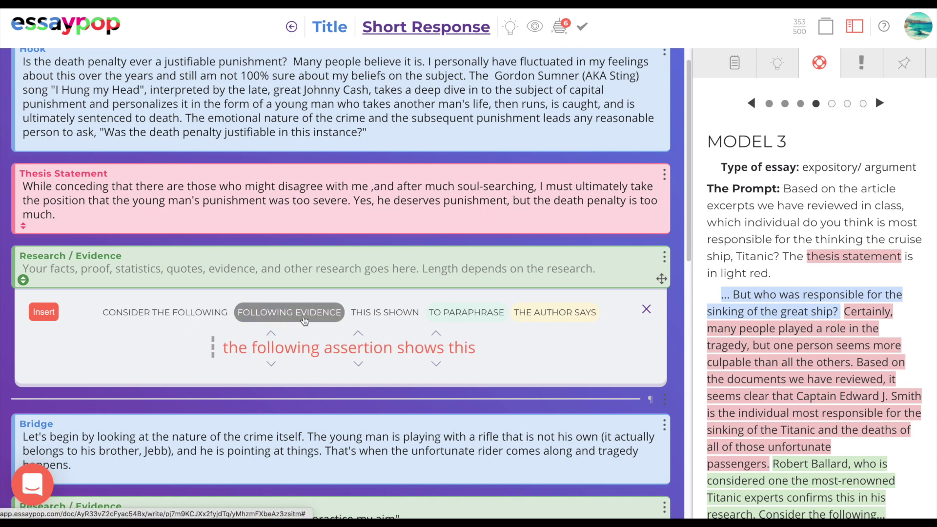
left_click(358, 334)
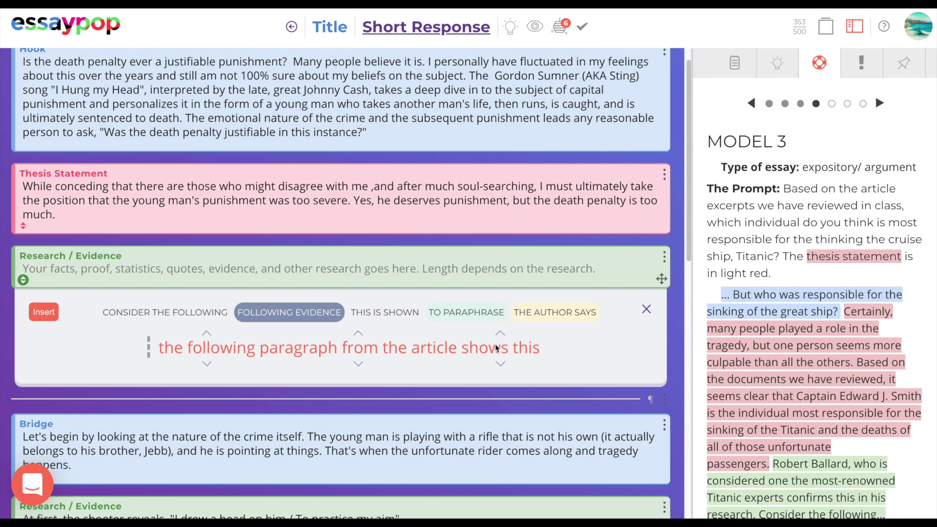
left_click(499, 335)
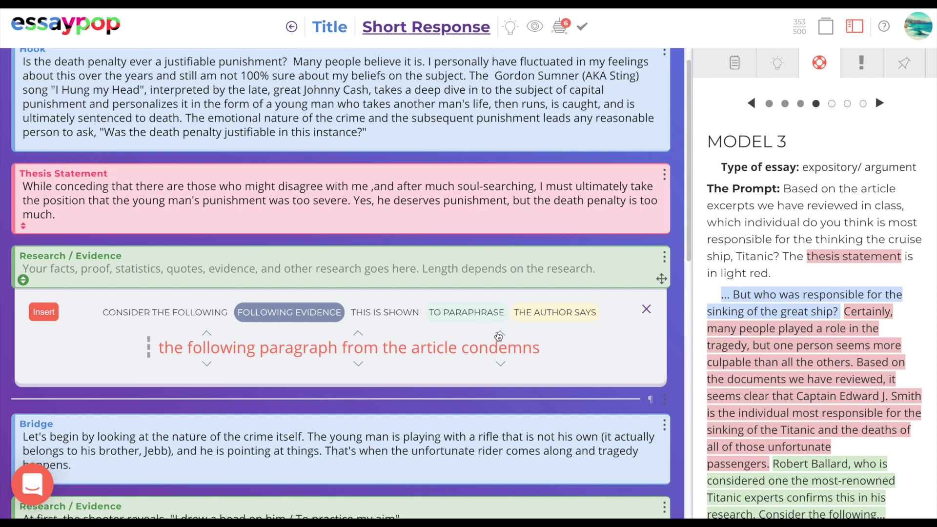
left_click(499, 336)
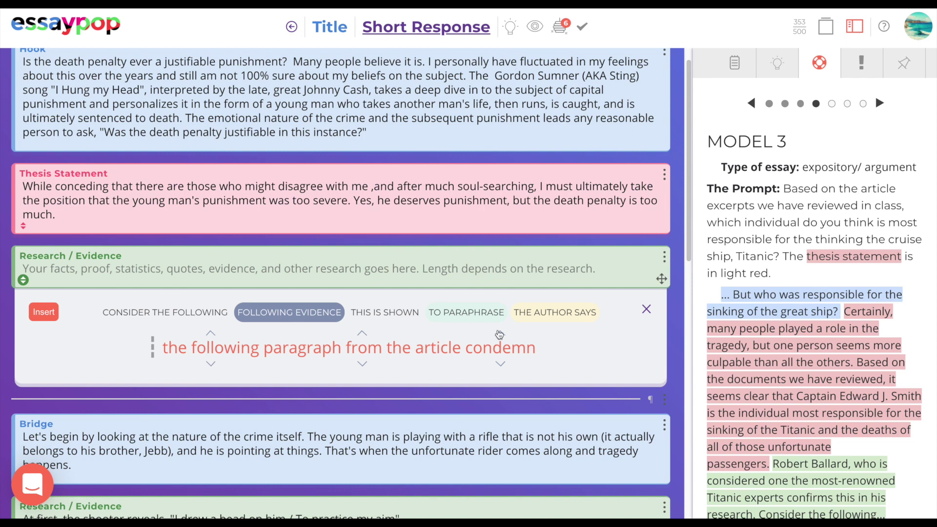
left_click(499, 335)
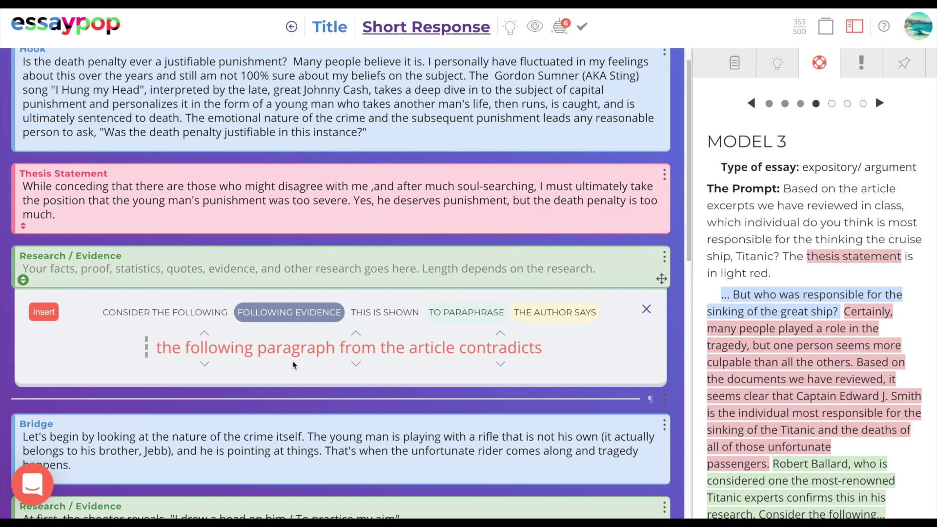
left_click(44, 312)
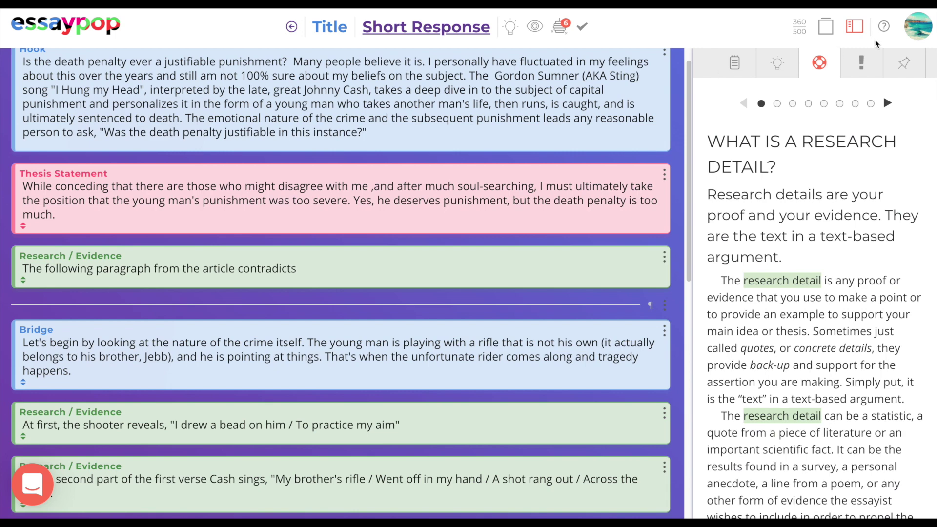
left_click(853, 27)
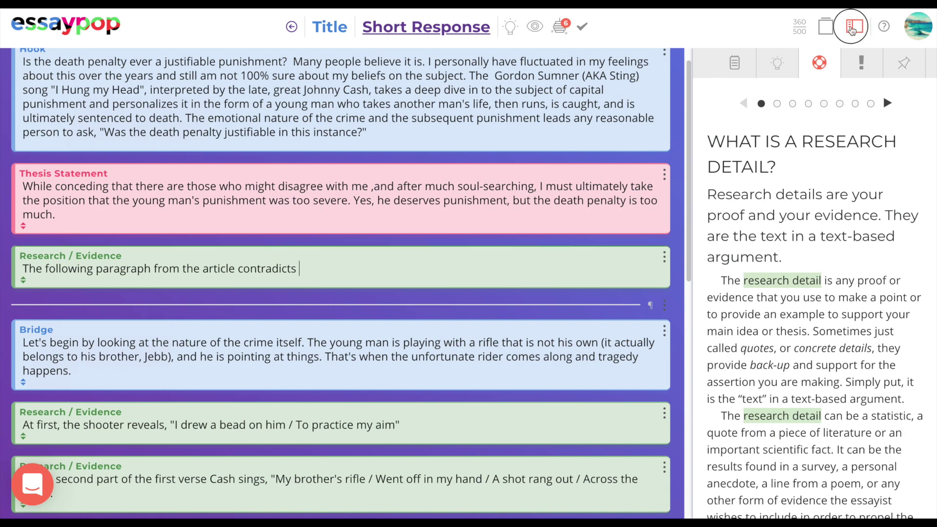
Step: Show the sidebar again and review the notepad and the prewrite notes beside the short response
left_click(852, 28)
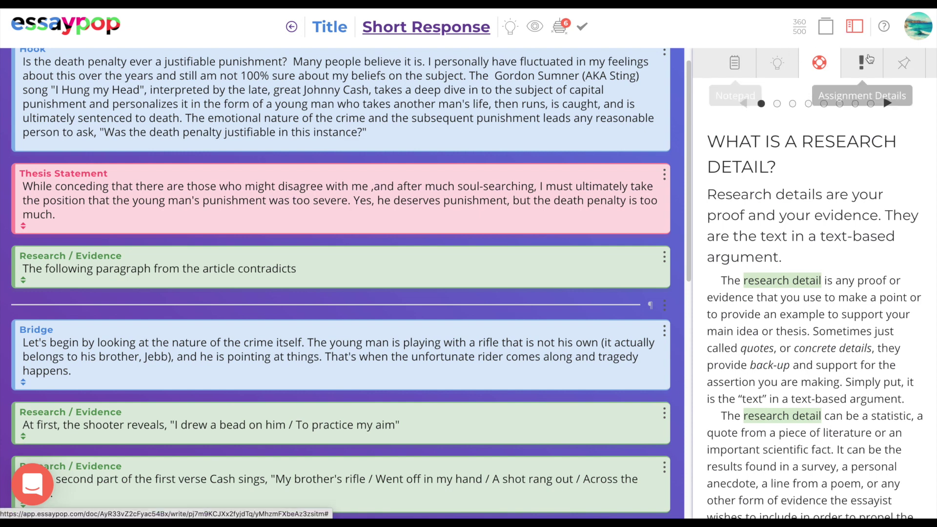
left_click(734, 62)
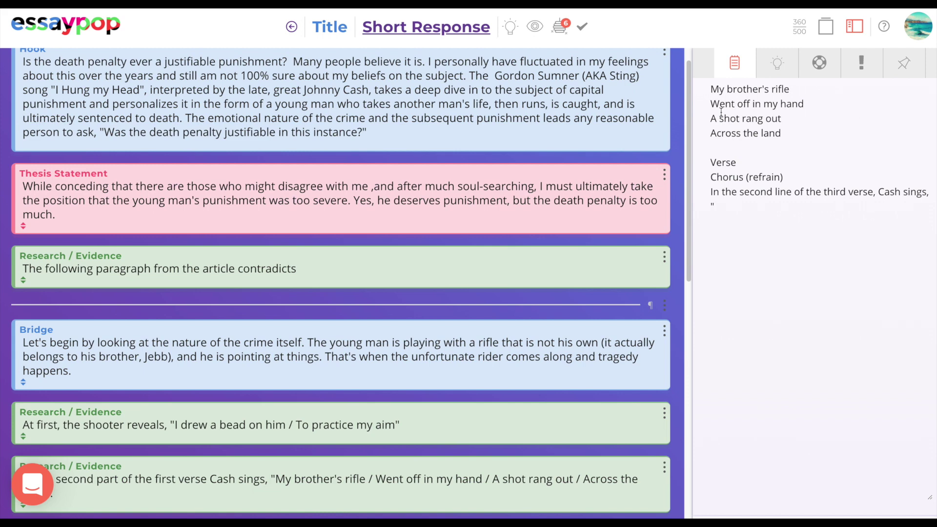
left_click(778, 71)
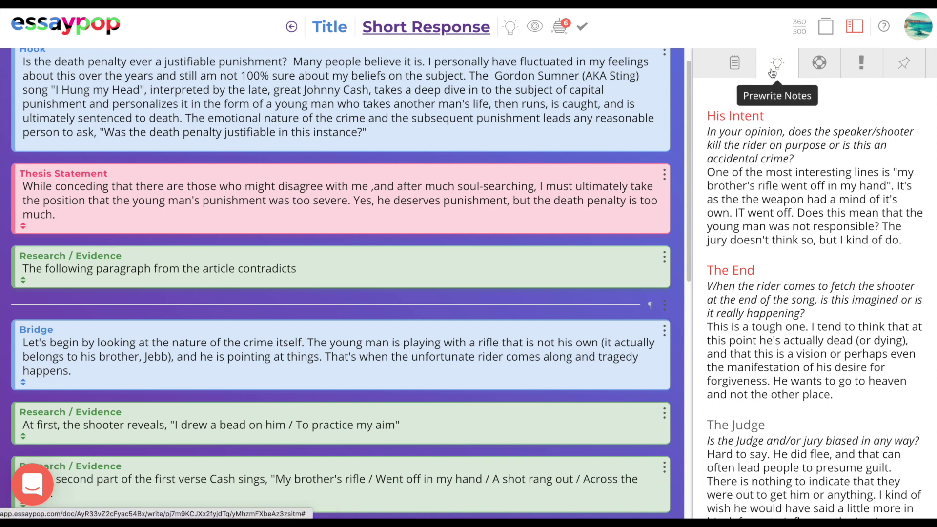
Step: Bring up the help cards for the Thesis Statement frame and for the Hook frame
left_click(818, 63)
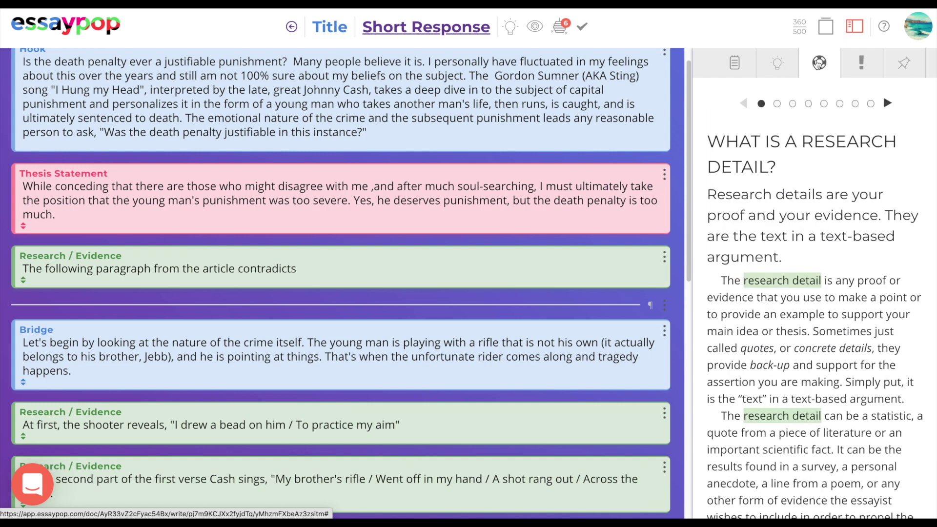
left_click(498, 199)
left_click(470, 104)
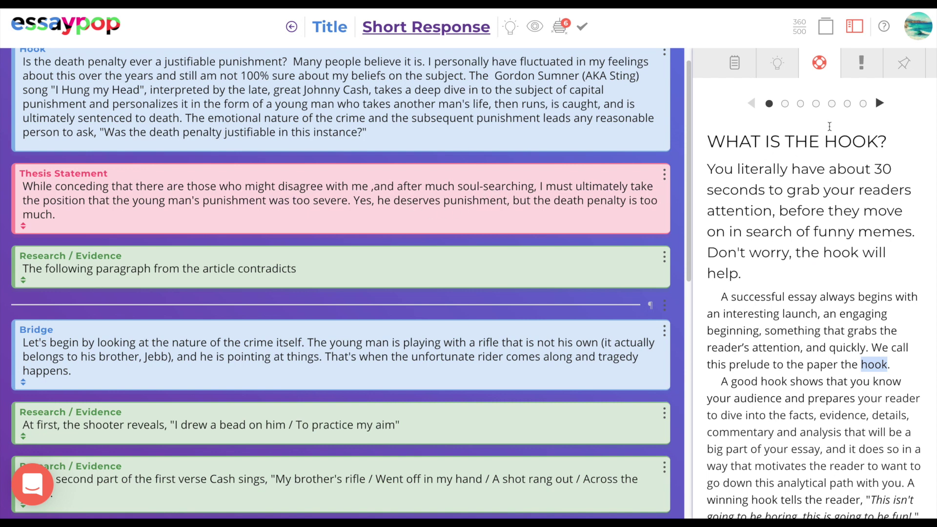
Step: Read through the assignment details, from the prompt and criteria down to the linked resources
left_click(861, 62)
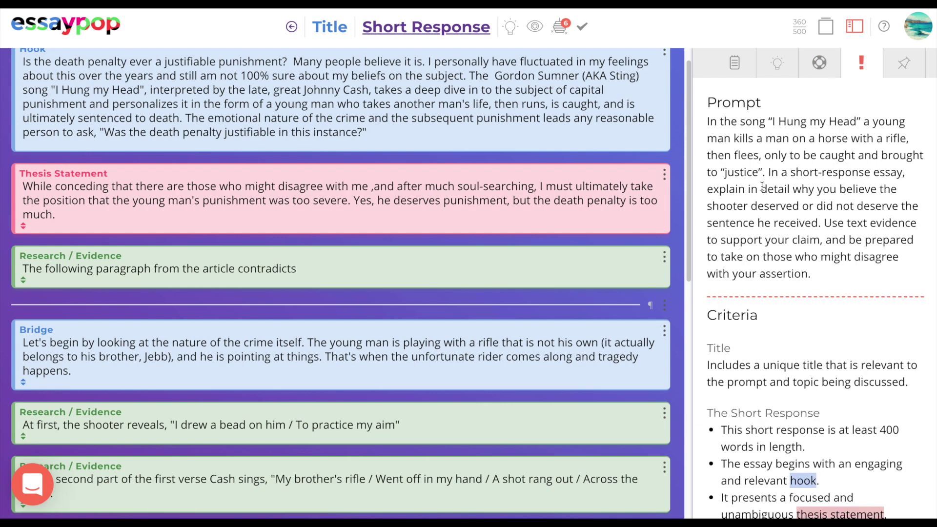
scroll(714, 205, "down", 5)
scroll(714, 205, "down", 12)
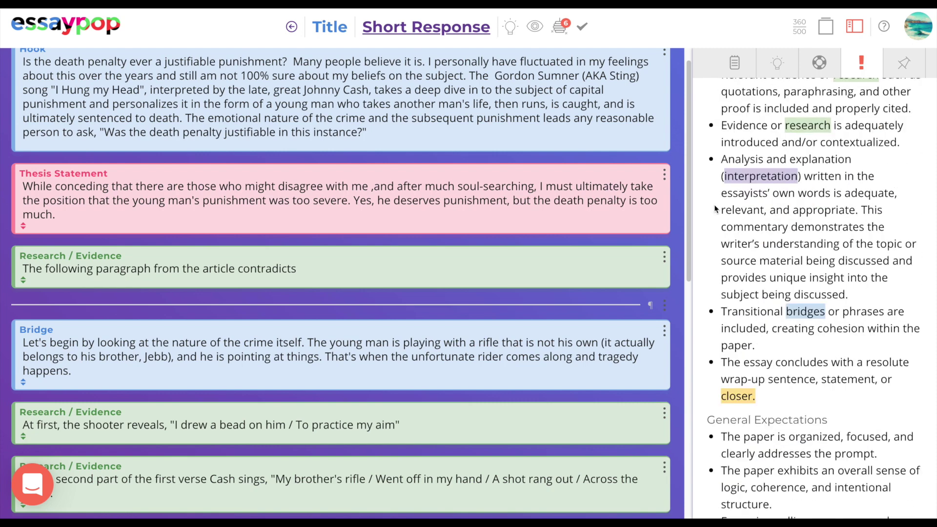
scroll(715, 209, "down", 15)
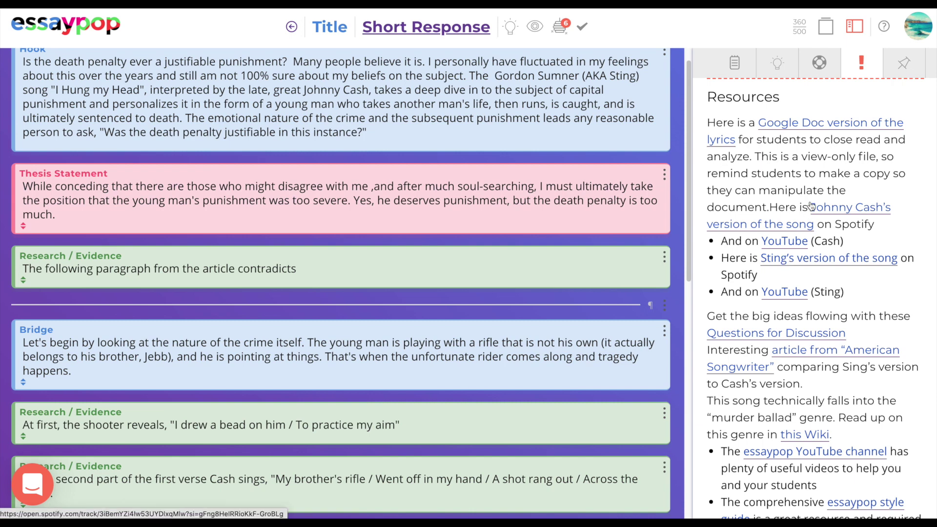
Step: View the pinned comments, look over the prewriting note board and return to the short response frames
left_click(902, 67)
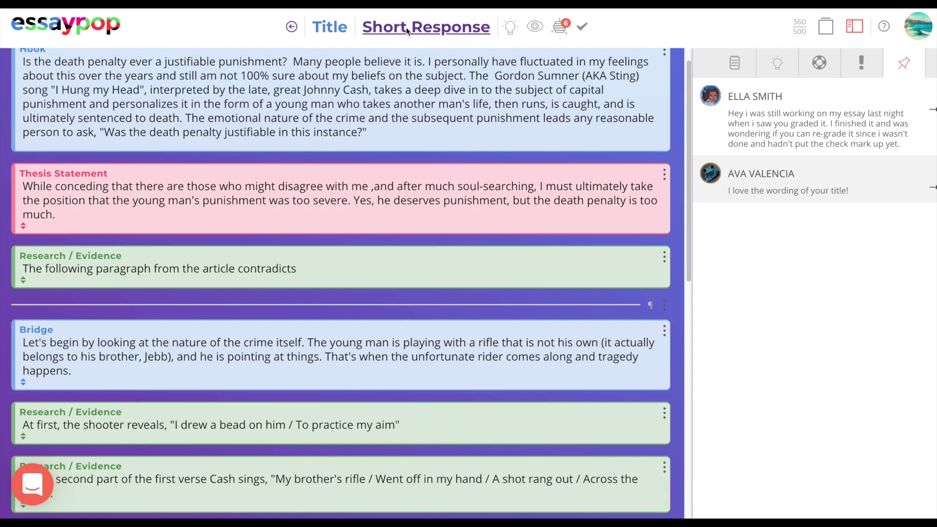
left_click(508, 27)
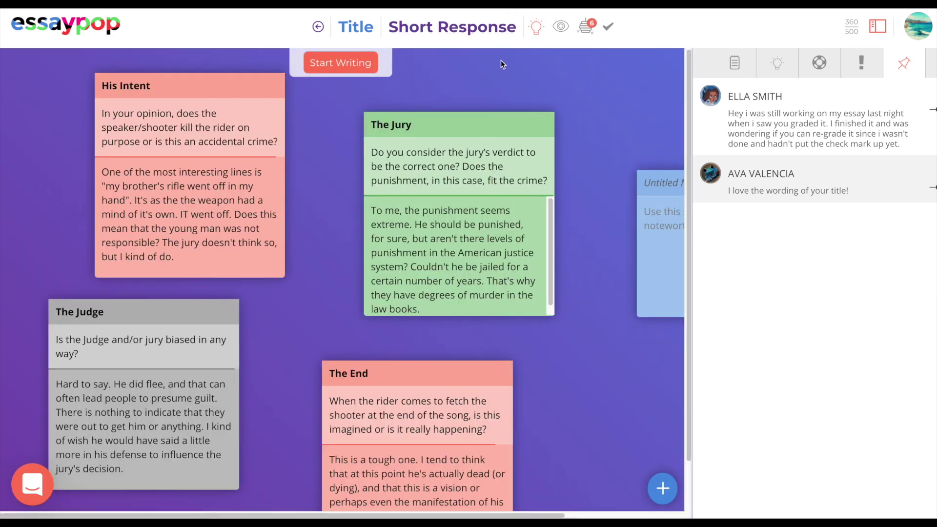
left_click(478, 33)
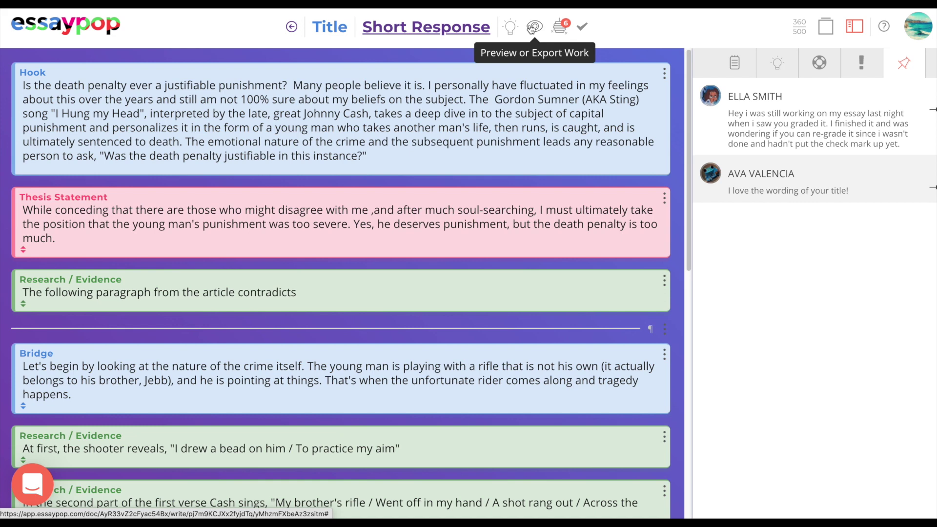
Step: Mark the short response as finished, dismiss the pop-up message and go back to the assignments overview
left_click(582, 29)
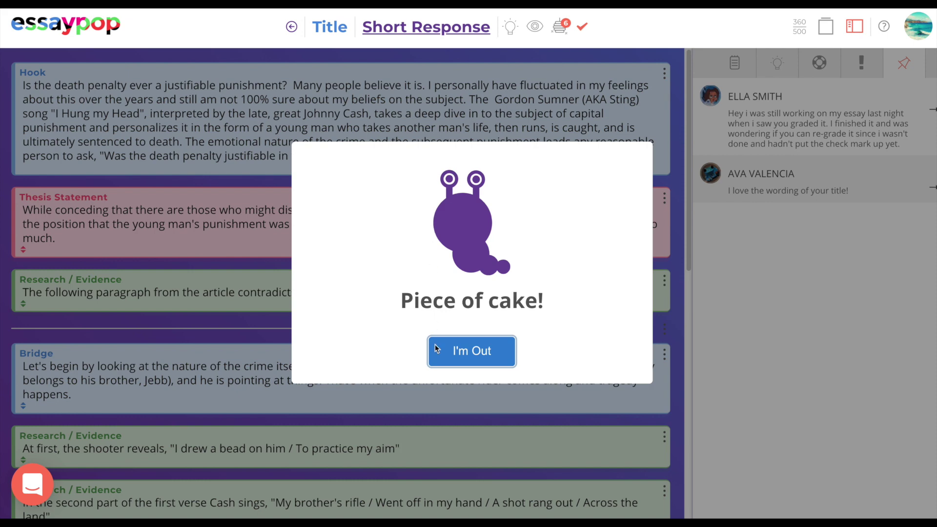
left_click(454, 364)
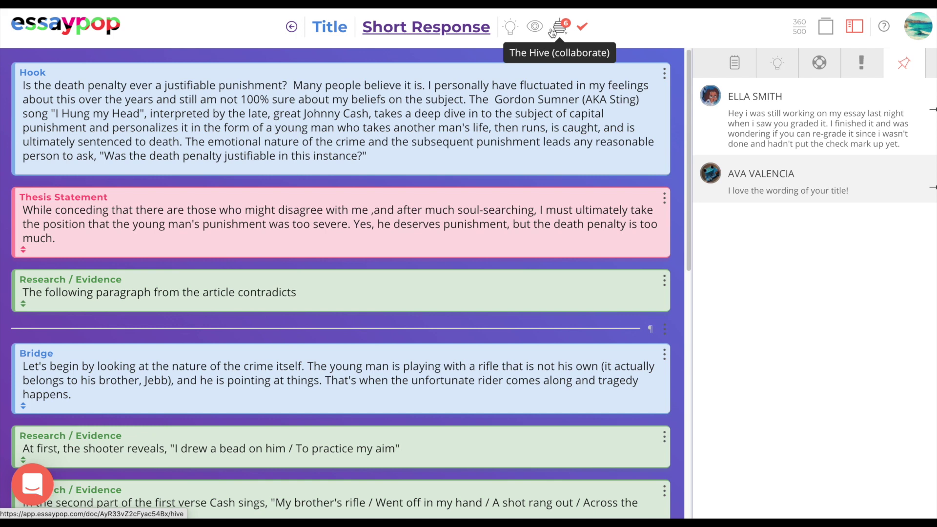
left_click(53, 29)
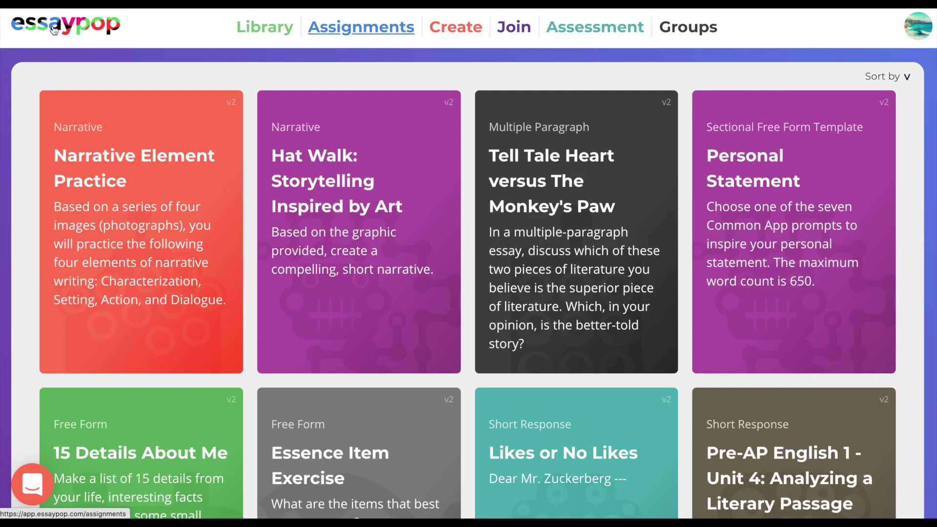